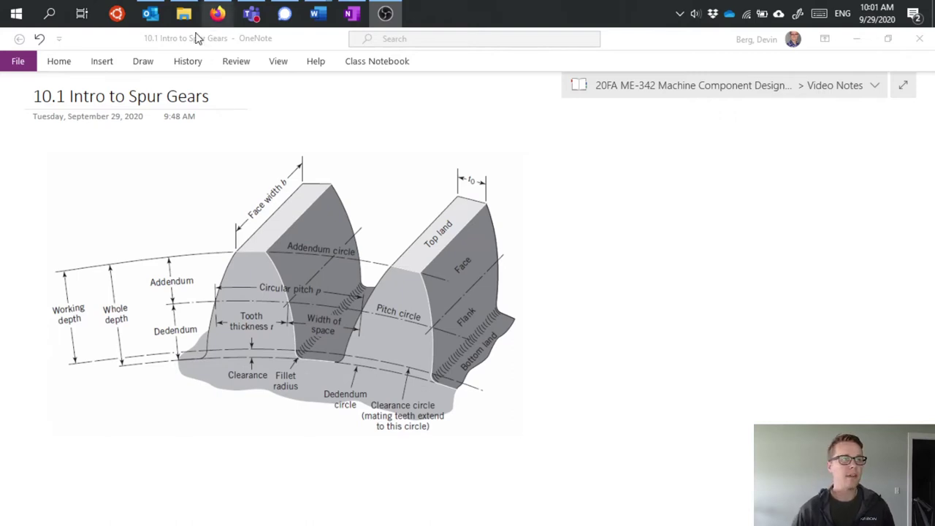
# Step: Handwrite 'Pitch' and p = πd/N [in] beside the gear figure, then 'diametral' below
pyautogui.click(292, 215)
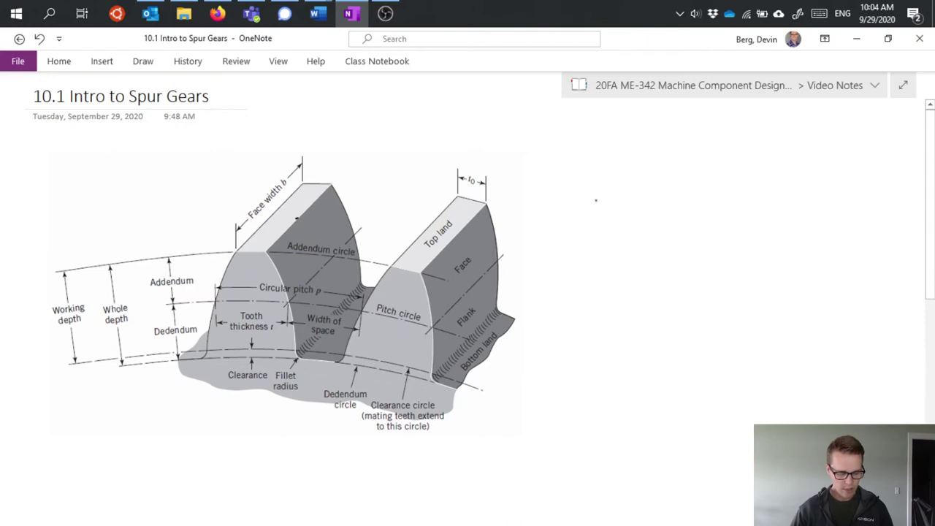
pyautogui.moveTo(582, 194); pyautogui.dragTo(588, 205)
pyautogui.moveTo(599, 185)
pyautogui.mouseDown()
pyautogui.moveTo(598, 198)
pyautogui.moveTo(618, 198)
pyautogui.mouseUp()
pyautogui.moveTo(620, 184); pyautogui.dragTo(629, 197)
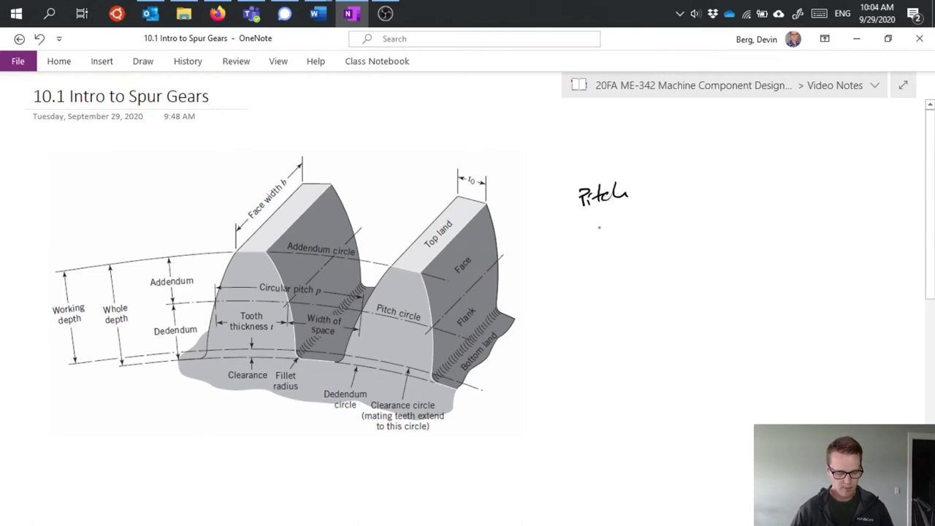
pyautogui.moveTo(599, 224); pyautogui.dragTo(596, 241)
pyautogui.moveTo(593, 224)
pyautogui.mouseDown()
pyautogui.moveTo(623, 230)
pyautogui.moveTo(641, 208)
pyautogui.moveTo(659, 218)
pyautogui.moveTo(634, 236)
pyautogui.moveTo(696, 223)
pyautogui.moveTo(707, 230)
pyautogui.mouseUp()
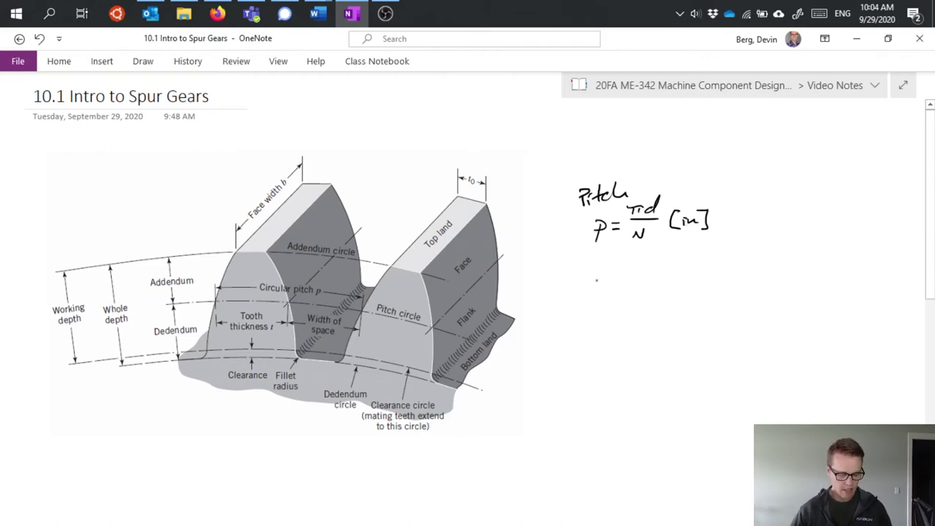
pyautogui.moveTo(578, 269)
pyautogui.mouseDown()
pyautogui.moveTo(612, 258)
pyautogui.moveTo(635, 270)
pyautogui.mouseUp()
pyautogui.moveTo(600, 267)
pyautogui.mouseDown()
pyautogui.moveTo(613, 260)
pyautogui.moveTo(593, 287)
pyautogui.moveTo(631, 282)
pyautogui.moveTo(603, 321)
pyautogui.moveTo(612, 301)
pyautogui.moveTo(605, 312)
pyautogui.moveTo(625, 311)
pyautogui.mouseUp()
# Step: Ink P = N/d [teeth per inch] under the diametral label
pyautogui.moveTo(620, 315); pyautogui.dragTo(626, 314)
pyautogui.click(641, 312)
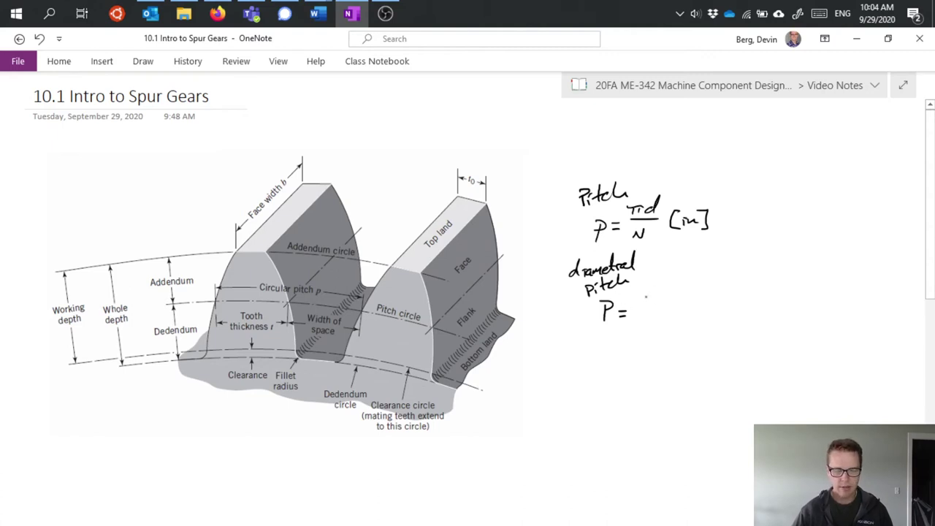
pyautogui.moveTo(637, 305)
pyautogui.mouseDown()
pyautogui.moveTo(639, 293)
pyautogui.moveTo(650, 292)
pyautogui.moveTo(650, 321)
pyautogui.moveTo(670, 295)
pyautogui.moveTo(678, 314)
pyautogui.moveTo(810, 293)
pyautogui.mouseUp()
pyautogui.click(729, 302)
pyautogui.moveTo(806, 280)
pyautogui.mouseDown()
pyautogui.moveTo(809, 304)
pyautogui.moveTo(801, 304)
pyautogui.mouseUp()
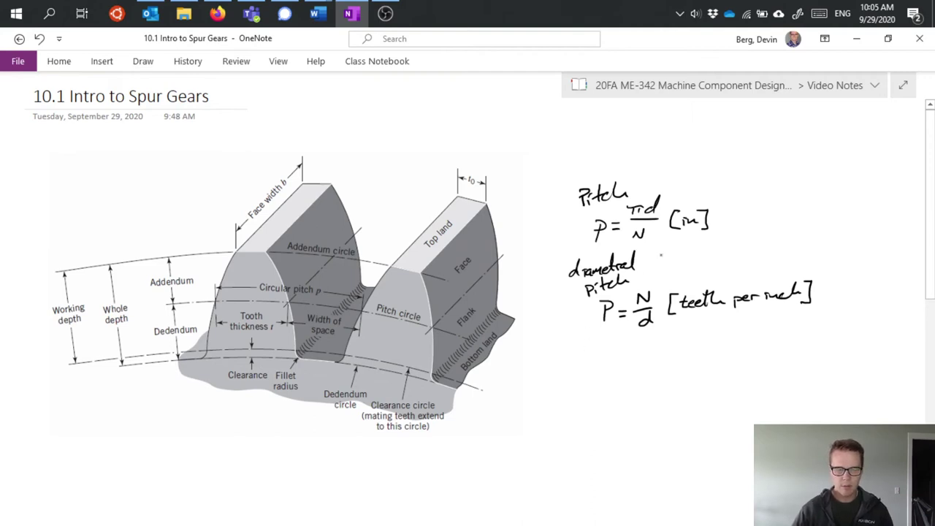
# Step: Tag 'diametral' with [Eng] and start writing 'module' below the formulas
pyautogui.moveTo(660, 253); pyautogui.dragTo(662, 271)
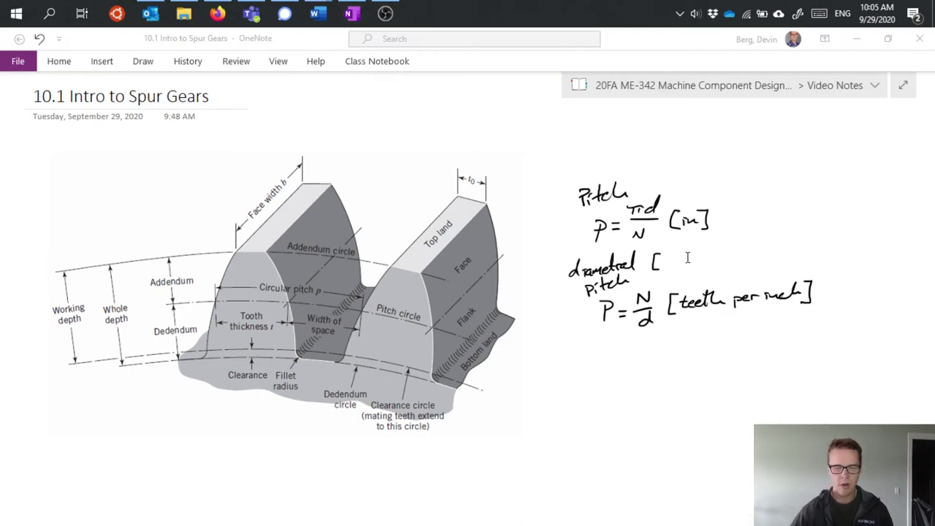
pyautogui.click(664, 260)
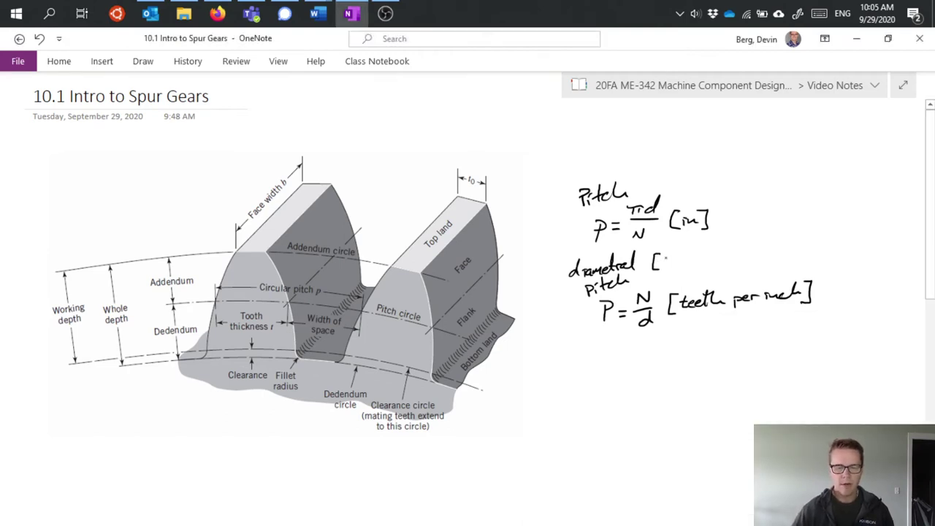
pyautogui.moveTo(665, 260)
pyautogui.mouseDown()
pyautogui.moveTo(698, 252)
pyautogui.moveTo(691, 269)
pyautogui.mouseUp()
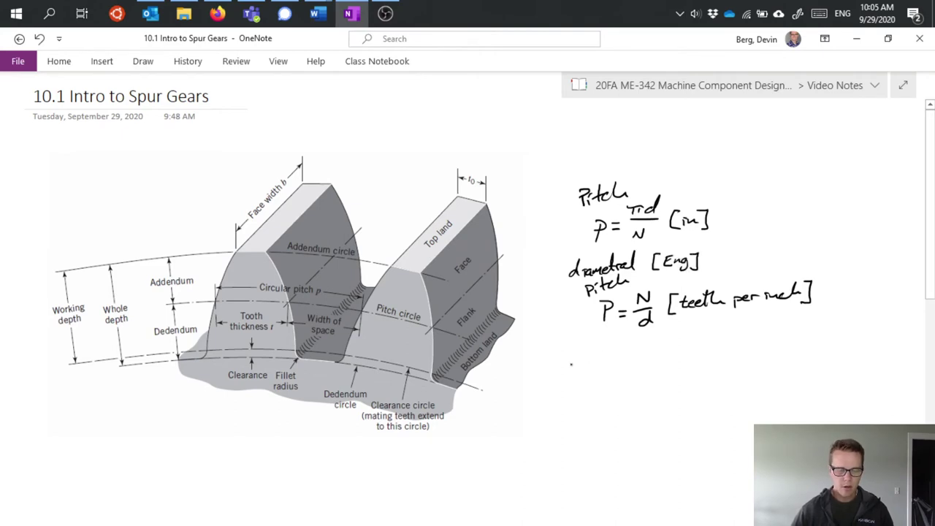
pyautogui.moveTo(571, 364)
pyautogui.mouseDown()
pyautogui.moveTo(603, 345)
pyautogui.moveTo(632, 351)
pyautogui.mouseUp()
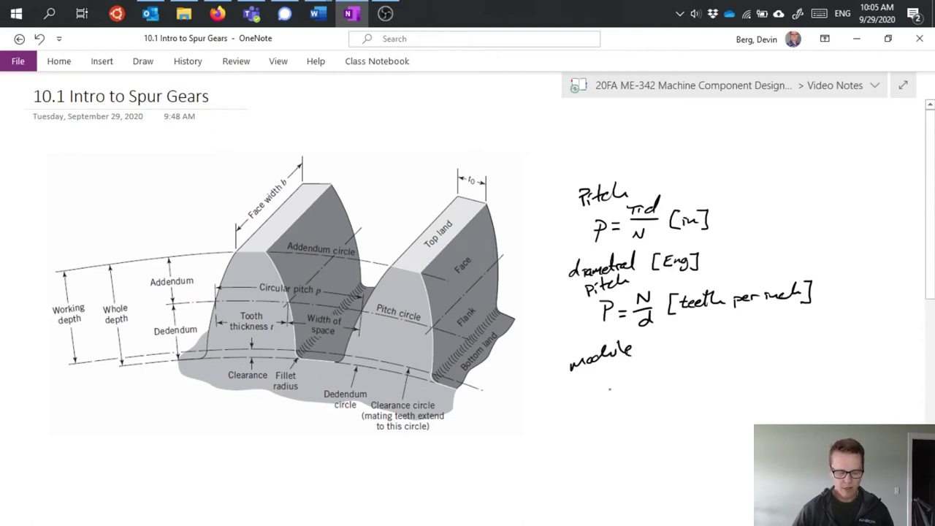
# Step: Tag module as [SI] and ink m = d/N [mm per tooth] beneath it
pyautogui.moveTo(599, 395); pyautogui.dragTo(612, 392)
pyautogui.moveTo(645, 338)
pyautogui.mouseDown()
pyautogui.moveTo(650, 354)
pyautogui.moveTo(668, 353)
pyautogui.mouseUp()
pyautogui.moveTo(620, 387)
pyautogui.mouseDown()
pyautogui.moveTo(646, 365)
pyautogui.moveTo(642, 399)
pyautogui.moveTo(650, 386)
pyautogui.moveTo(722, 384)
pyautogui.moveTo(722, 374)
pyautogui.moveTo(743, 377)
pyautogui.moveTo(764, 363)
pyautogui.moveTo(768, 374)
pyautogui.moveTo(796, 362)
pyautogui.moveTo(820, 377)
pyautogui.mouseUp()
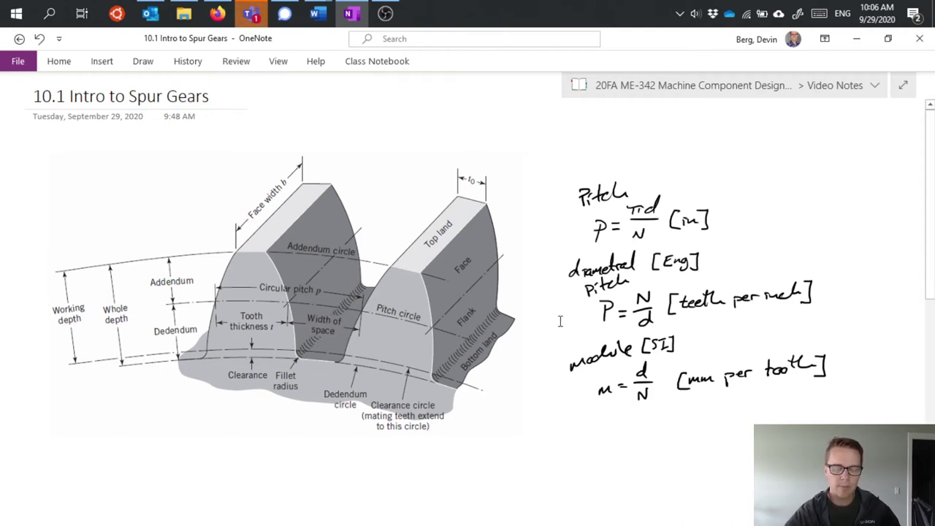
# Step: Sketch curved tooth strokes beside the force diagrams
pyautogui.scroll(-8, 560, 321)
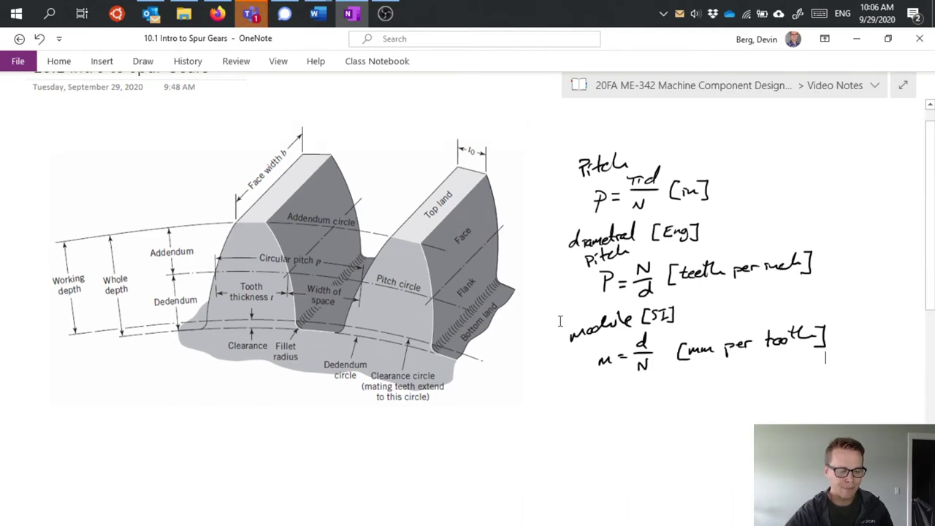
pyautogui.scroll(-1, 560, 321)
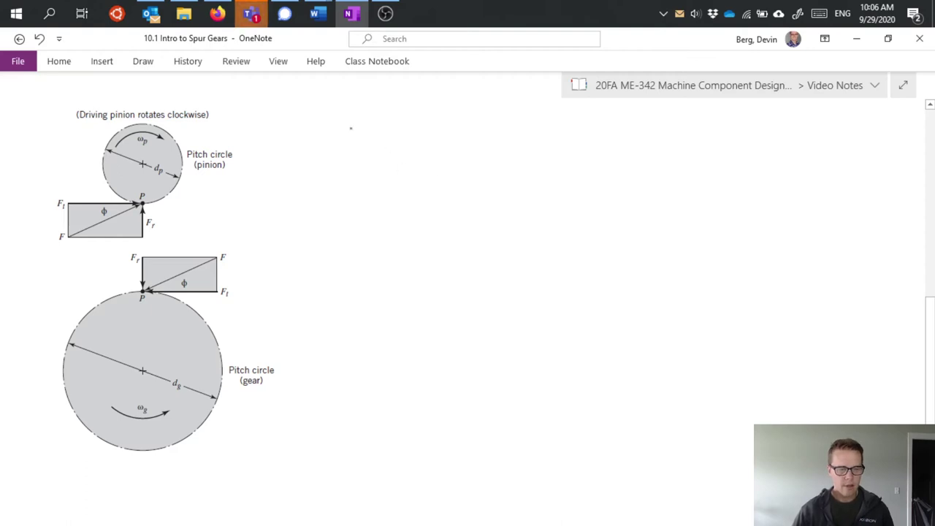
pyautogui.moveTo(350, 128)
pyautogui.mouseDown()
pyautogui.moveTo(365, 143)
pyautogui.moveTo(356, 193)
pyautogui.moveTo(381, 203)
pyautogui.moveTo(401, 194)
pyautogui.moveTo(416, 148)
pyautogui.moveTo(428, 143)
pyautogui.mouseUp()
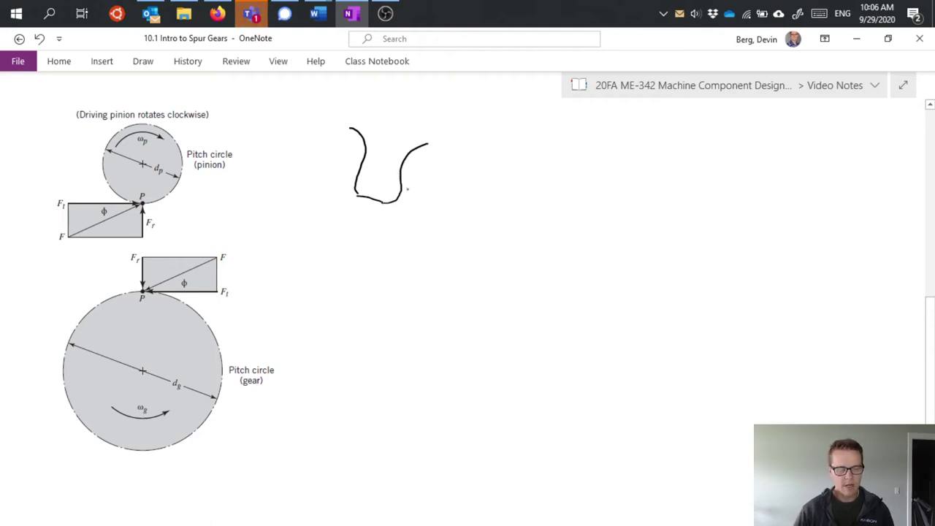
pyautogui.moveTo(406, 180)
pyautogui.mouseDown()
pyautogui.moveTo(430, 180)
pyautogui.moveTo(403, 219)
pyautogui.moveTo(398, 251)
pyautogui.mouseUp()
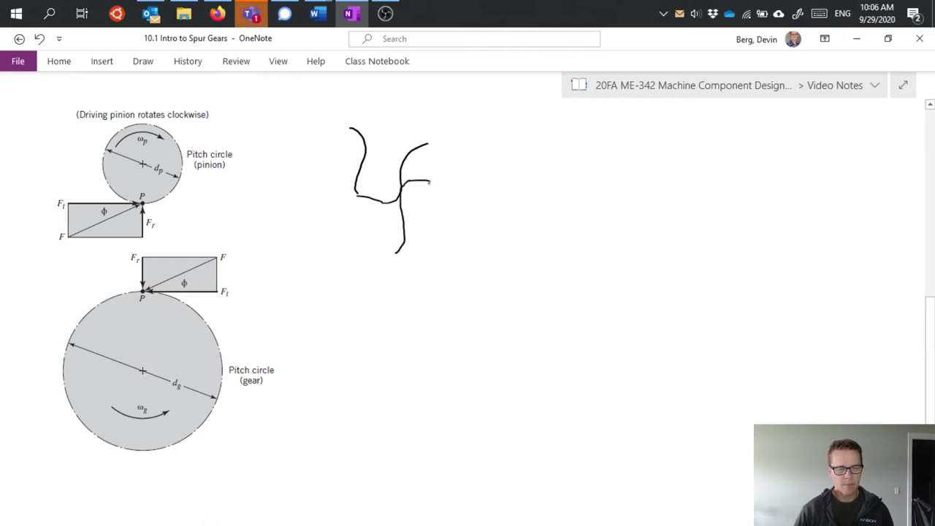
pyautogui.moveTo(430, 181)
pyautogui.mouseDown()
pyautogui.moveTo(442, 193)
pyautogui.moveTo(429, 235)
pyautogui.moveTo(442, 252)
pyautogui.mouseUp()
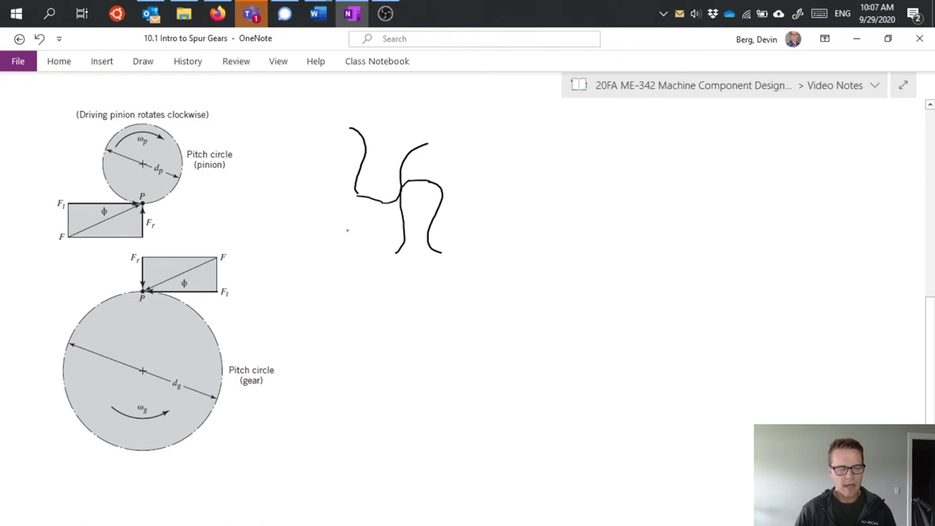
# Step: Draw a horizontal and a diagonal dashed line across the tooth sketch
pyautogui.moveTo(335, 229); pyautogui.dragTo(376, 229)
pyautogui.moveTo(384, 229); pyautogui.dragTo(424, 230)
pyautogui.moveTo(432, 229); pyautogui.dragTo(473, 230)
pyautogui.moveTo(490, 230); pyautogui.dragTo(535, 231)
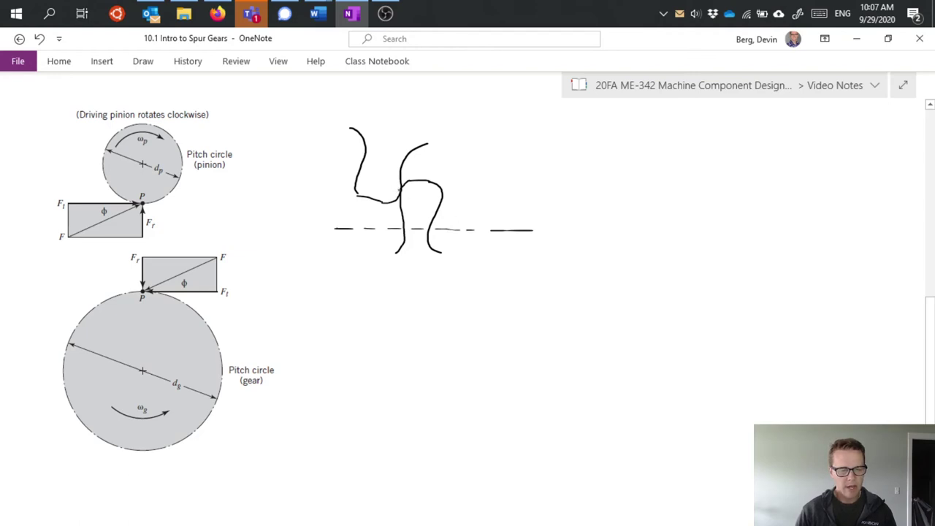
pyautogui.moveTo(337, 169); pyautogui.dragTo(374, 181)
pyautogui.moveTo(378, 182); pyautogui.dragTo(401, 191)
pyautogui.moveTo(411, 194); pyautogui.dragTo(441, 204)
pyautogui.moveTo(448, 207); pyautogui.dragTo(458, 211)
pyautogui.moveTo(464, 212)
pyautogui.mouseDown()
pyautogui.moveTo(508, 230)
pyautogui.moveTo(491, 221)
pyautogui.mouseUp()
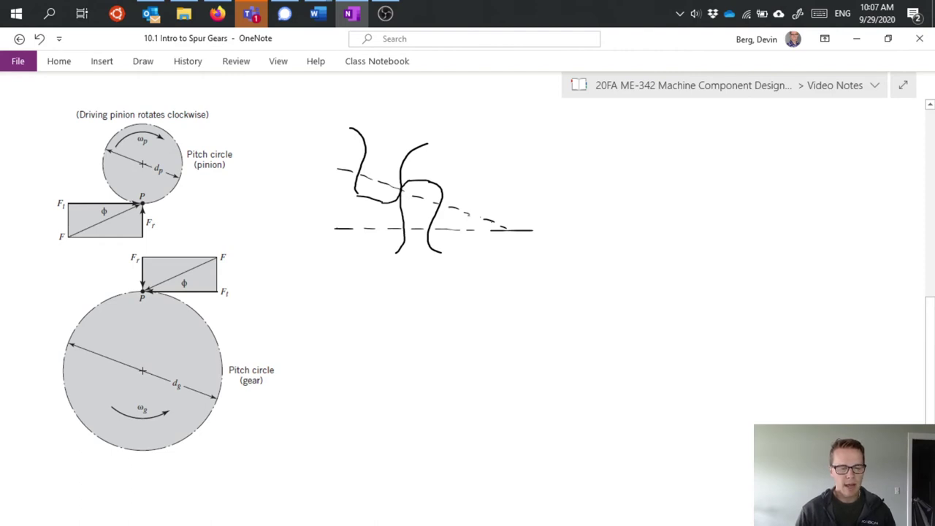
# Step: Mark the angle with an arc and ϕ, add a 'pressure angle' leader, and start a small circle below
pyautogui.moveTo(468, 213); pyautogui.dragTo(461, 231)
pyautogui.moveTo(479, 194); pyautogui.dragTo(480, 213)
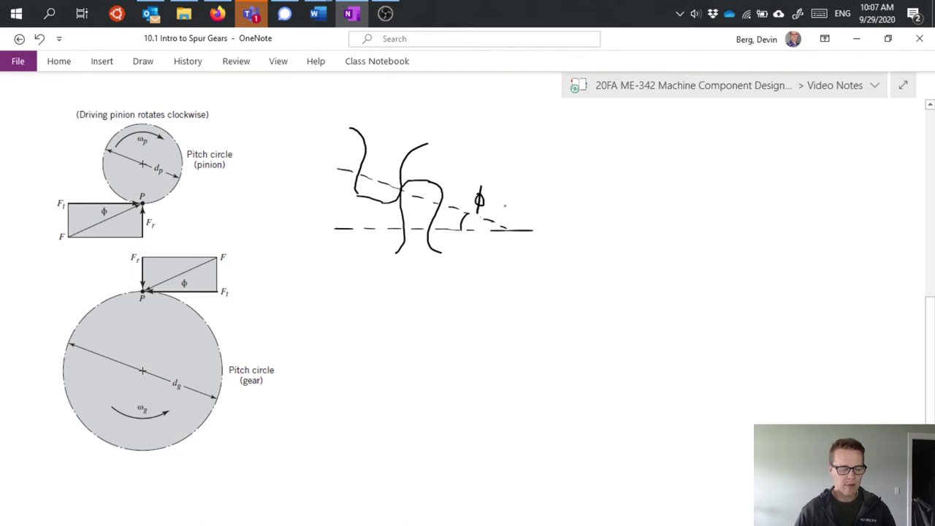
pyautogui.moveTo(499, 184)
pyautogui.mouseDown()
pyautogui.moveTo(507, 177)
pyautogui.moveTo(516, 188)
pyautogui.moveTo(523, 172)
pyautogui.moveTo(577, 161)
pyautogui.moveTo(535, 186)
pyautogui.moveTo(549, 181)
pyautogui.moveTo(553, 191)
pyautogui.moveTo(565, 172)
pyautogui.moveTo(575, 178)
pyautogui.moveTo(563, 173)
pyautogui.moveTo(561, 185)
pyautogui.mouseUp()
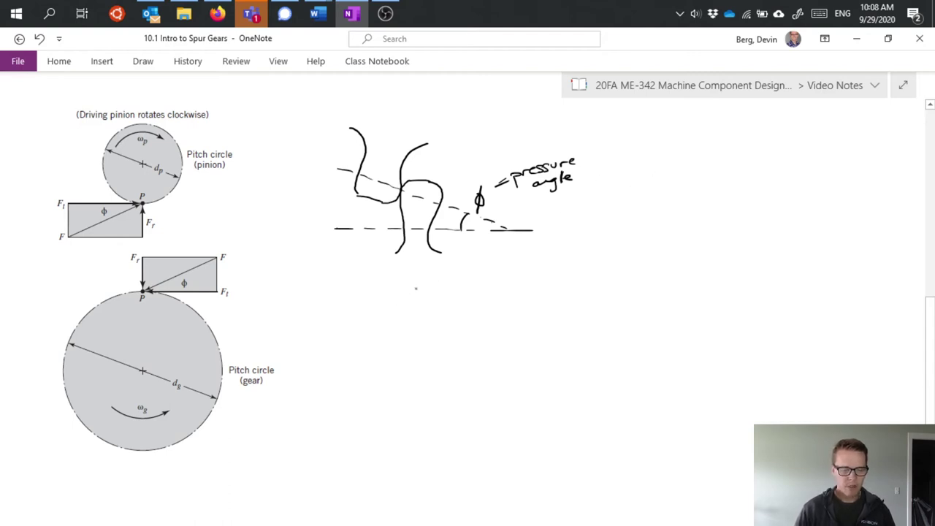
pyautogui.moveTo(422, 288)
pyautogui.mouseDown()
pyautogui.moveTo(404, 281)
pyautogui.moveTo(387, 304)
pyautogui.moveTo(422, 326)
pyautogui.moveTo(438, 288)
pyautogui.moveTo(399, 279)
pyautogui.mouseUp()
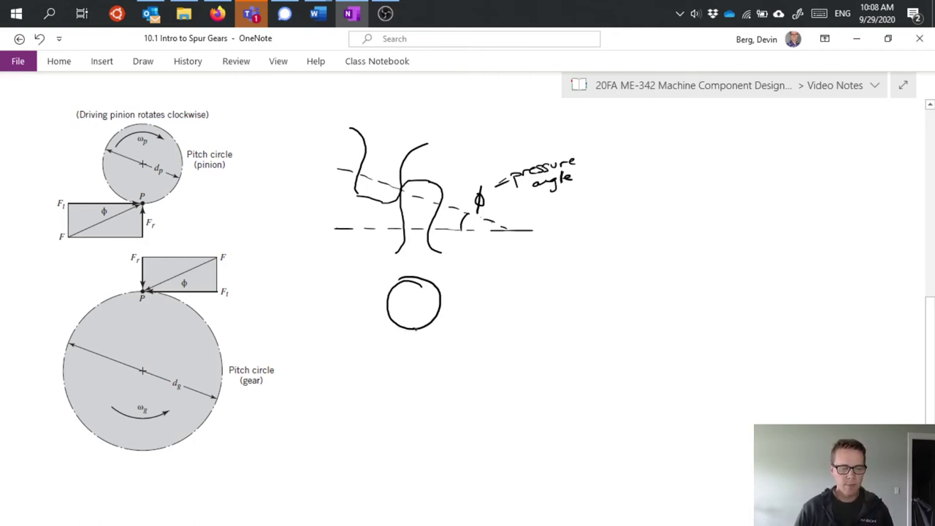
# Step: Draw a large circle touching the small one, label 'pitch circles', and add clockwise/counter-clockwise arrows
pyautogui.moveTo(417, 327)
pyautogui.mouseDown()
pyautogui.moveTo(370, 368)
pyautogui.moveTo(424, 401)
pyautogui.moveTo(470, 352)
pyautogui.moveTo(414, 328)
pyautogui.mouseUp()
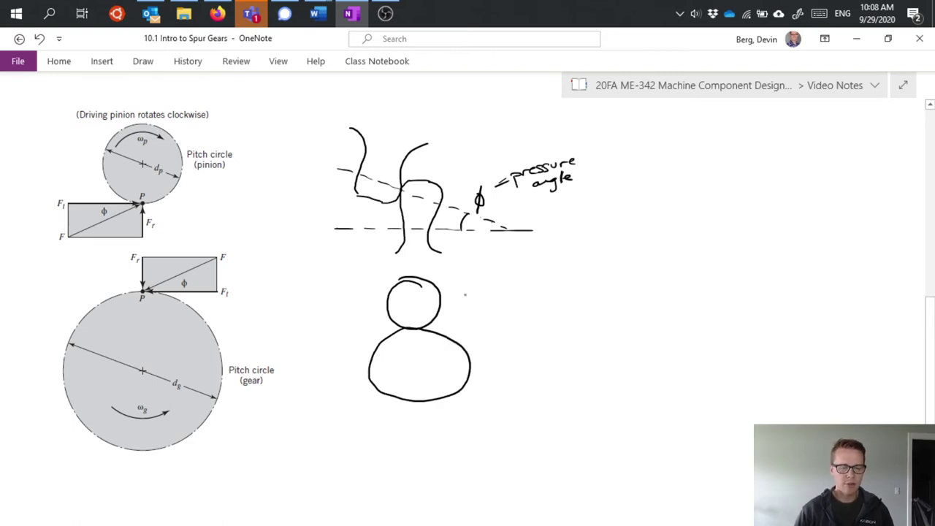
pyautogui.moveTo(441, 276)
pyautogui.mouseDown()
pyautogui.moveTo(499, 249)
pyautogui.moveTo(505, 258)
pyautogui.moveTo(468, 282)
pyautogui.moveTo(499, 260)
pyautogui.moveTo(517, 272)
pyautogui.mouseUp()
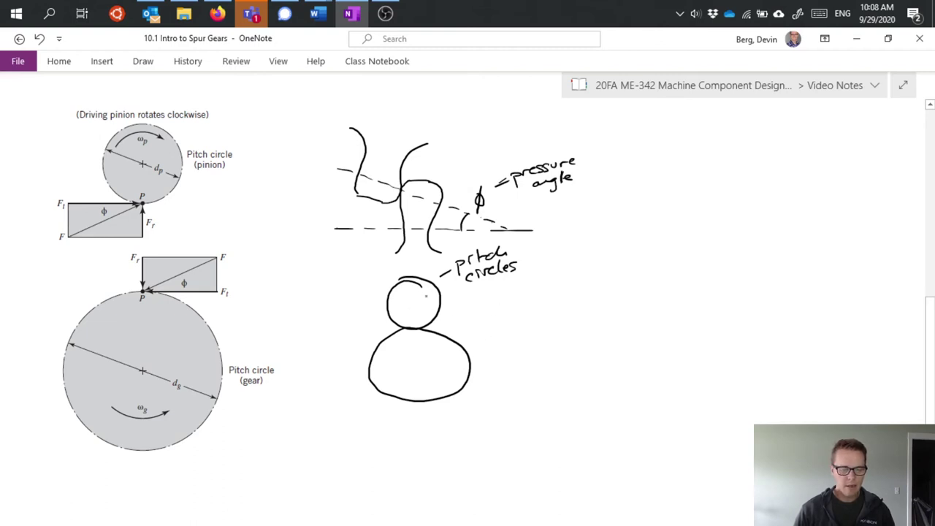
pyautogui.moveTo(426, 292); pyautogui.dragTo(417, 328)
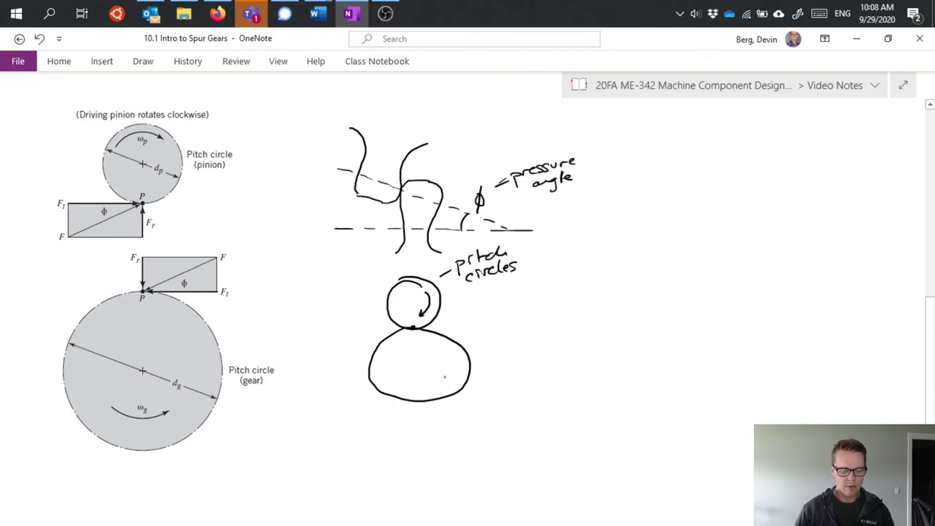
pyautogui.moveTo(442, 381); pyautogui.dragTo(445, 348)
pyautogui.moveTo(444, 348); pyautogui.dragTo(451, 355)
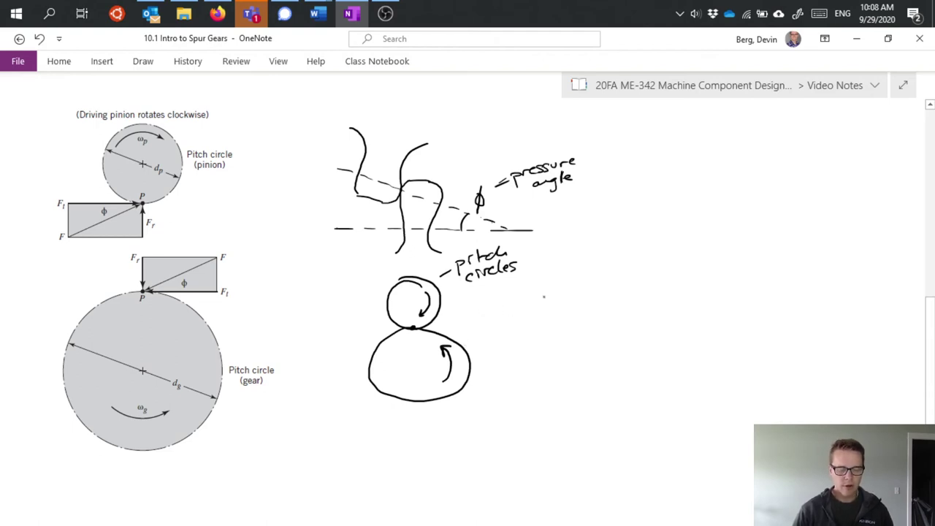
# Step: Handwrite ωp/ωg = −dg/dp and point an arrow at dg labelled 'gear (larger)'
pyautogui.moveTo(534, 291)
pyautogui.mouseDown()
pyautogui.moveTo(543, 304)
pyautogui.moveTo(556, 293)
pyautogui.moveTo(561, 312)
pyautogui.moveTo(560, 303)
pyautogui.moveTo(576, 318)
pyautogui.moveTo(542, 341)
pyautogui.moveTo(556, 326)
pyautogui.moveTo(569, 338)
pyautogui.moveTo(561, 348)
pyautogui.mouseUp()
pyautogui.moveTo(590, 314)
pyautogui.mouseDown()
pyautogui.moveTo(601, 320)
pyautogui.moveTo(641, 280)
pyautogui.moveTo(652, 319)
pyautogui.moveTo(664, 318)
pyautogui.moveTo(640, 322)
pyautogui.moveTo(639, 345)
pyautogui.mouseUp()
pyautogui.moveTo(645, 339); pyautogui.dragTo(648, 342)
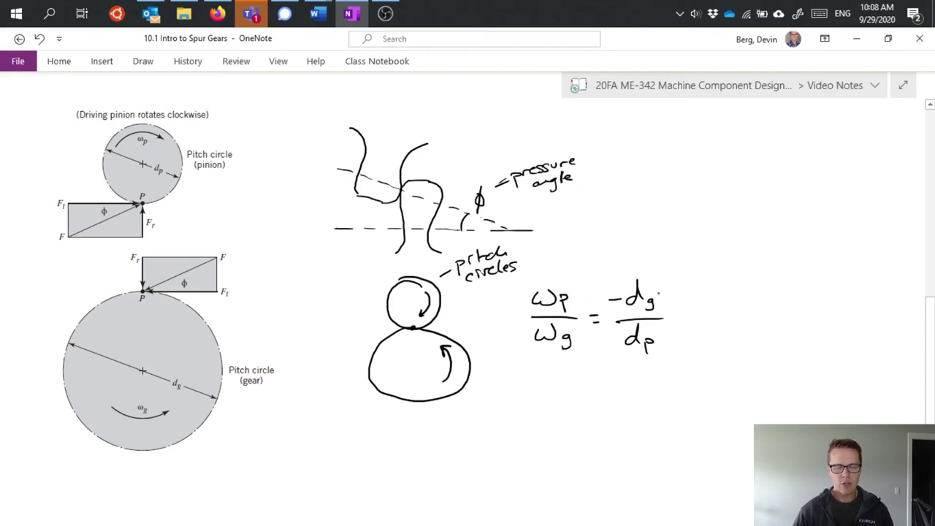
pyautogui.moveTo(681, 274)
pyautogui.mouseDown()
pyautogui.moveTo(659, 296)
pyautogui.moveTo(688, 269)
pyautogui.moveTo(692, 281)
pyautogui.moveTo(707, 265)
pyautogui.moveTo(775, 245)
pyautogui.moveTo(786, 255)
pyautogui.mouseUp()
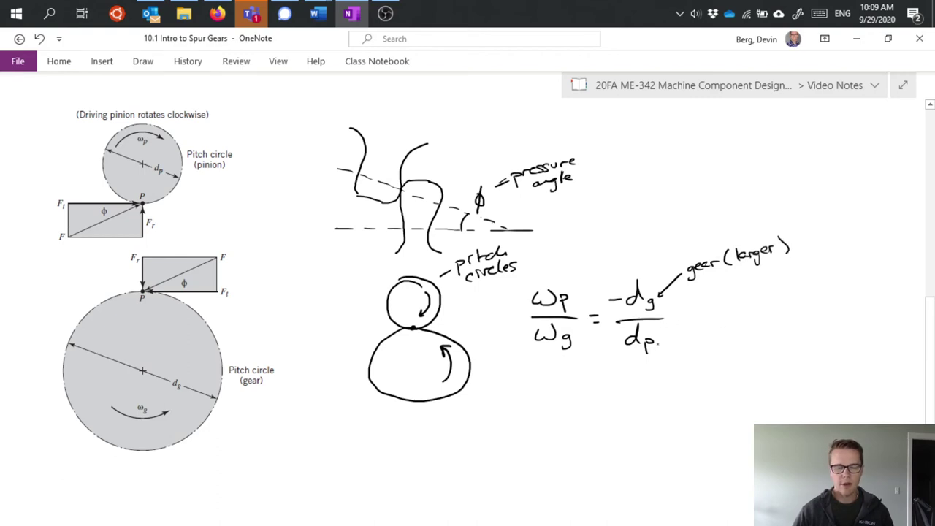
# Step: Arrow dp to 'pinion (smaller)' and underline F in the pinion force diagram
pyautogui.moveTo(664, 342)
pyautogui.mouseDown()
pyautogui.moveTo(679, 351)
pyautogui.moveTo(730, 343)
pyautogui.moveTo(766, 315)
pyautogui.moveTo(774, 330)
pyautogui.moveTo(787, 322)
pyautogui.mouseUp()
pyautogui.moveTo(790, 311); pyautogui.dragTo(793, 333)
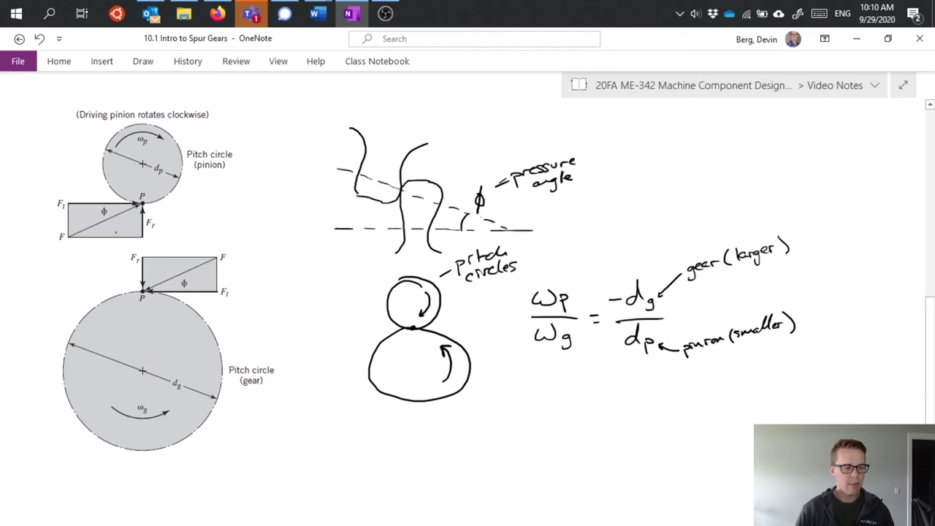
pyautogui.moveTo(54, 247); pyautogui.dragTo(64, 244)
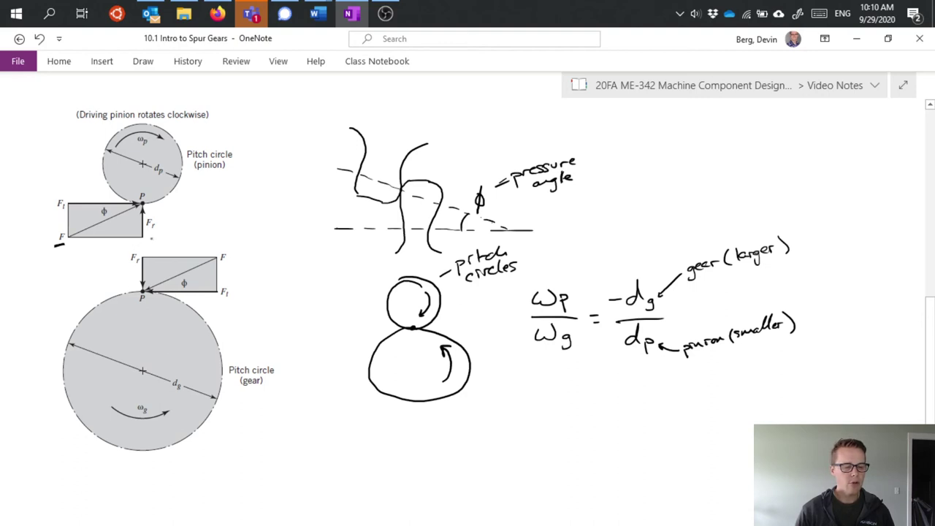
# Step: Tick the Fr and Ft labels, then write 'Ft ≡ tangential Force' below the gear figure
pyautogui.moveTo(148, 233); pyautogui.dragTo(165, 229)
pyautogui.moveTo(51, 211); pyautogui.dragTo(76, 209)
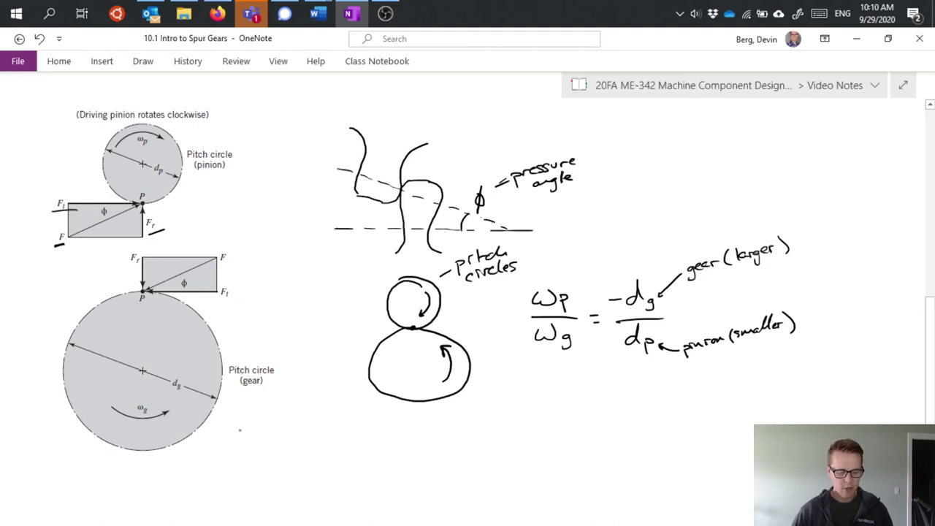
pyautogui.moveTo(239, 425); pyautogui.dragTo(239, 438)
pyautogui.moveTo(237, 424)
pyautogui.mouseDown()
pyautogui.moveTo(249, 422)
pyautogui.moveTo(255, 441)
pyautogui.mouseUp()
pyautogui.moveTo(247, 437); pyautogui.dragTo(271, 430)
pyautogui.moveTo(264, 435); pyautogui.dragTo(281, 436)
pyautogui.moveTo(277, 429)
pyautogui.mouseDown()
pyautogui.moveTo(366, 412)
pyautogui.moveTo(398, 411)
pyautogui.mouseUp()
pyautogui.moveTo(320, 425); pyautogui.dragTo(431, 418)
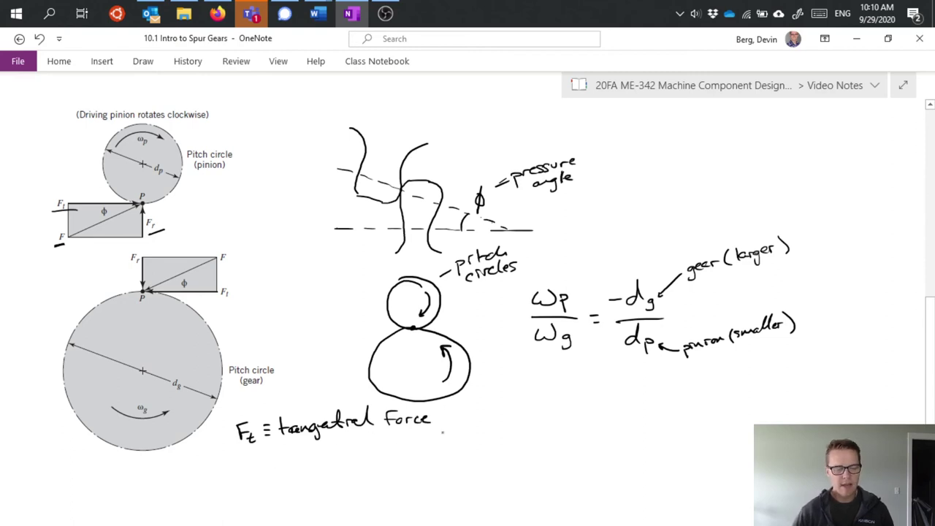
# Step: Add '→ power transmission' after the Ft line and begin 'Fr ≡ radial force →' below
pyautogui.moveTo(444, 419); pyautogui.dragTo(468, 418)
pyautogui.moveTo(461, 413)
pyautogui.mouseDown()
pyautogui.moveTo(482, 427)
pyautogui.moveTo(491, 415)
pyautogui.moveTo(568, 404)
pyautogui.moveTo(576, 414)
pyautogui.moveTo(684, 406)
pyautogui.mouseUp()
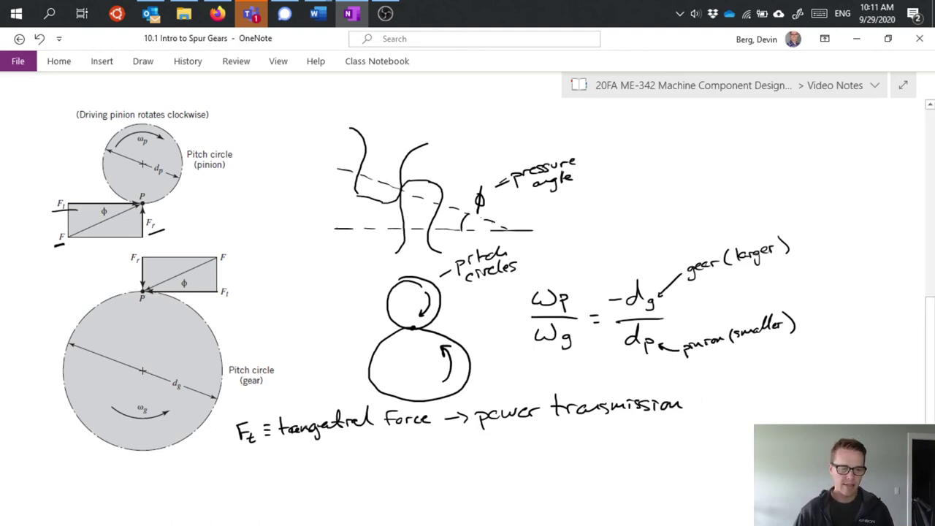
pyautogui.moveTo(238, 476)
pyautogui.mouseDown()
pyautogui.moveTo(251, 457)
pyautogui.moveTo(261, 469)
pyautogui.moveTo(271, 463)
pyautogui.mouseUp()
pyautogui.moveTo(263, 470)
pyautogui.mouseDown()
pyautogui.moveTo(277, 474)
pyautogui.moveTo(314, 452)
pyautogui.moveTo(332, 461)
pyautogui.moveTo(346, 447)
pyautogui.moveTo(383, 458)
pyautogui.moveTo(442, 457)
pyautogui.mouseUp()
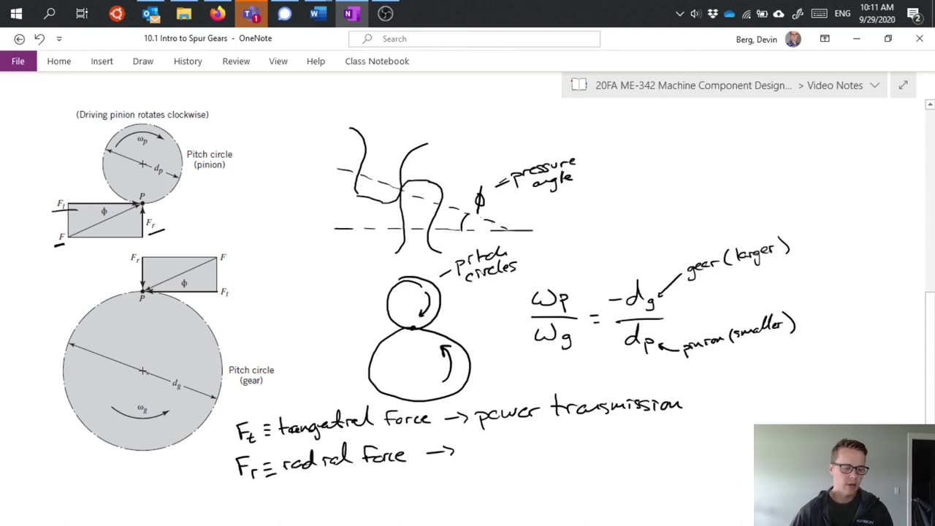
# Step: Ink a dashed line from P to the gear centre and end the Fr line with 'gear separation'
pyautogui.moveTo(141, 308)
pyautogui.mouseDown()
pyautogui.moveTo(151, 307)
pyautogui.moveTo(147, 433)
pyautogui.mouseUp()
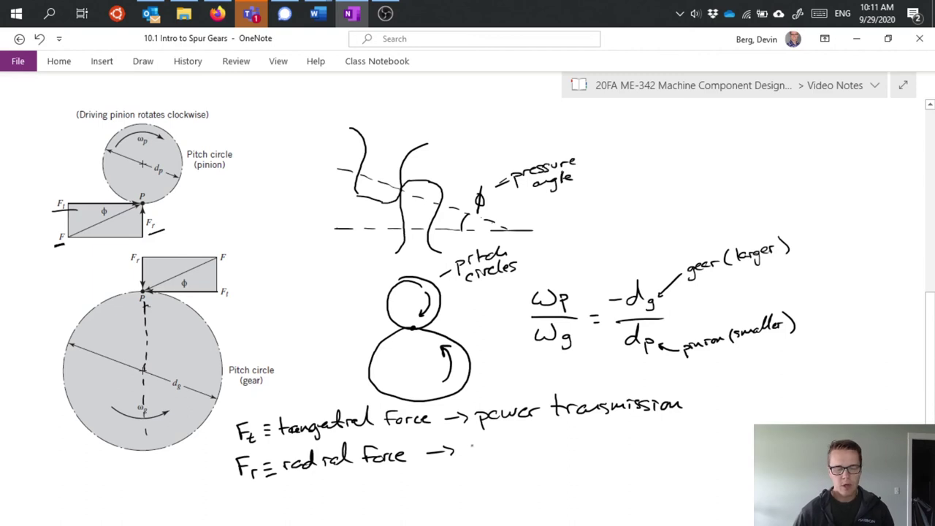
pyautogui.moveTo(472, 444)
pyautogui.mouseDown()
pyautogui.moveTo(534, 446)
pyautogui.moveTo(538, 455)
pyautogui.moveTo(575, 446)
pyautogui.mouseUp()
pyautogui.moveTo(579, 424)
pyautogui.mouseDown()
pyautogui.moveTo(580, 445)
pyautogui.moveTo(592, 435)
pyautogui.mouseUp()
pyautogui.moveTo(590, 435)
pyautogui.mouseDown()
pyautogui.moveTo(589, 444)
pyautogui.moveTo(626, 437)
pyautogui.mouseUp()
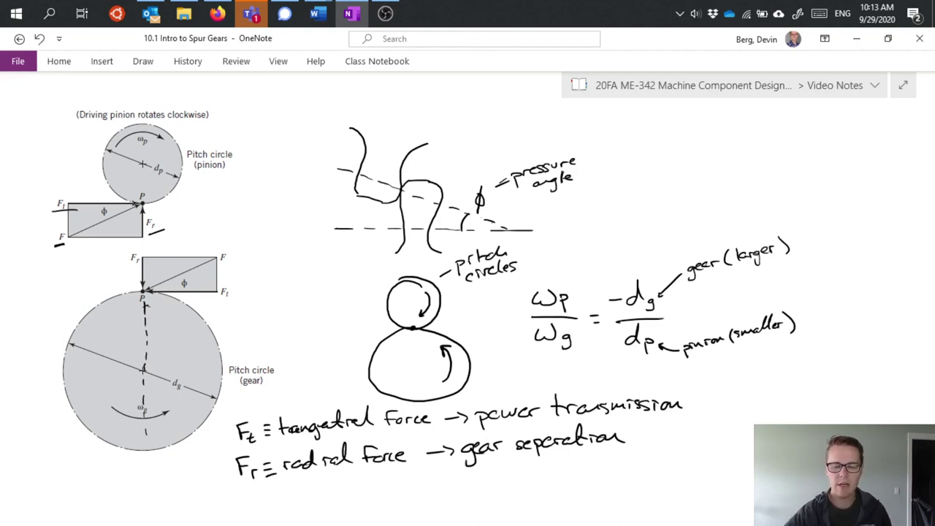
# Step: Place the insertion point in the empty space below the Ft and Fr definitions
pyautogui.click(625, 463)
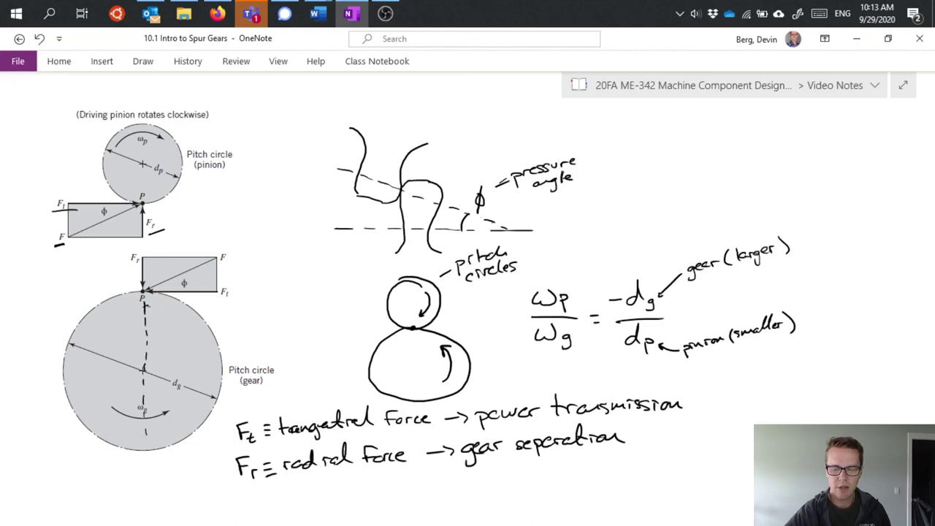
# Step: Ink the radial-force relation Fr = Ft tan φ under the two force definitions
pyautogui.scroll(-2, 468, 293)
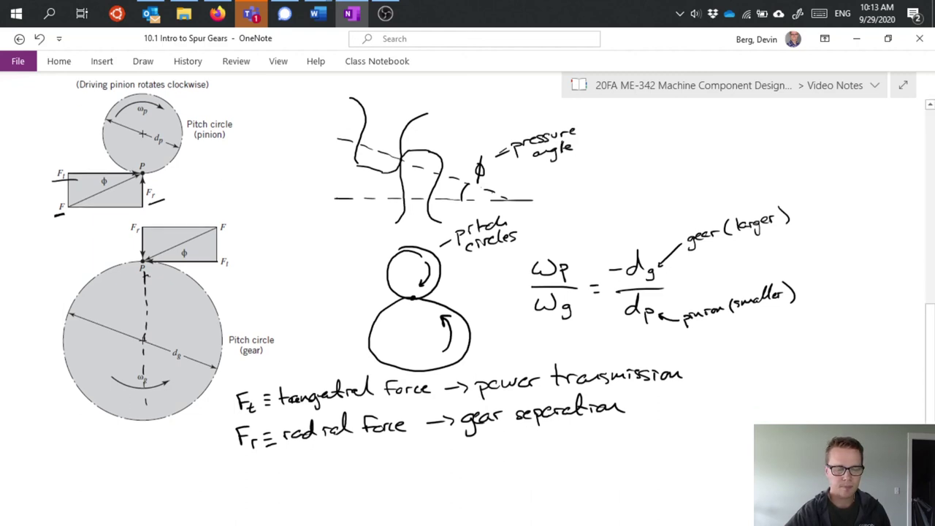
pyautogui.scroll(-5, 467, 292)
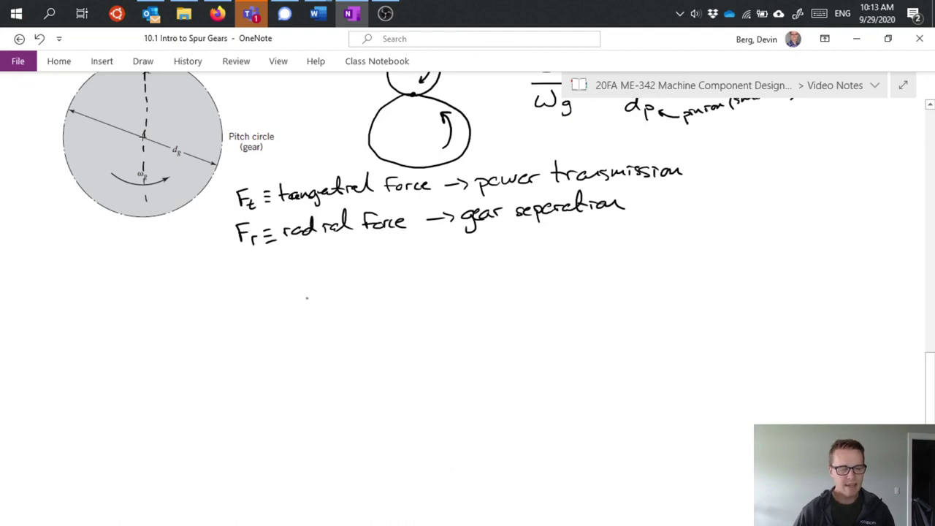
pyautogui.moveTo(304, 270); pyautogui.dragTo(305, 289)
pyautogui.moveTo(300, 271)
pyautogui.mouseDown()
pyautogui.moveTo(320, 268)
pyautogui.moveTo(316, 277)
pyautogui.mouseUp()
pyautogui.moveTo(317, 284)
pyautogui.mouseDown()
pyautogui.moveTo(337, 274)
pyautogui.moveTo(357, 283)
pyautogui.mouseUp()
pyautogui.moveTo(353, 268); pyautogui.dragTo(368, 263)
pyautogui.moveTo(353, 274)
pyautogui.mouseDown()
pyautogui.moveTo(374, 284)
pyautogui.moveTo(378, 275)
pyautogui.mouseUp()
pyautogui.moveTo(392, 254)
pyautogui.mouseDown()
pyautogui.moveTo(390, 273)
pyautogui.moveTo(402, 277)
pyautogui.mouseUp()
pyautogui.moveTo(384, 269)
pyautogui.mouseDown()
pyautogui.moveTo(441, 271)
pyautogui.moveTo(452, 257)
pyautogui.moveTo(451, 276)
pyautogui.moveTo(443, 272)
pyautogui.moveTo(457, 256)
pyautogui.moveTo(459, 264)
pyautogui.mouseUp()
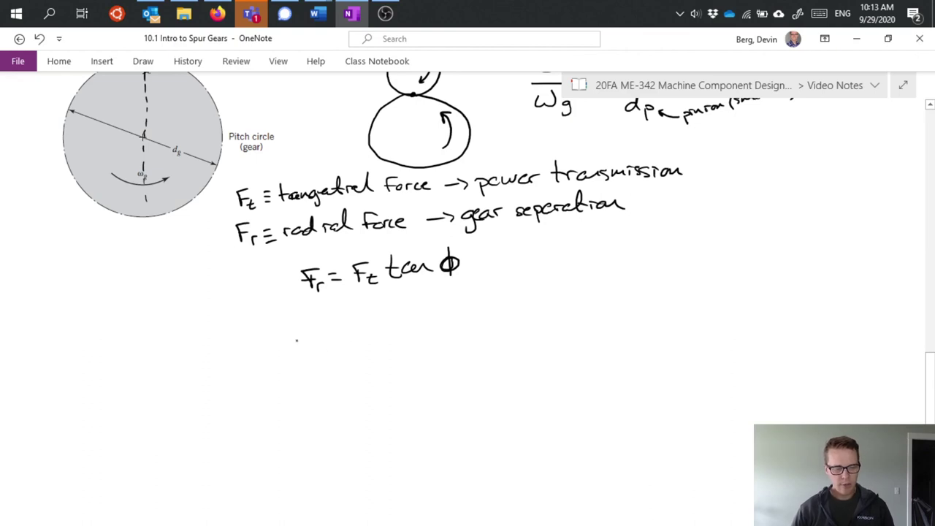
# Step: Handwrite Ẇ = Ft·V/33000 [hp] and draw an arrow from V for its label
pyautogui.moveTo(297, 340); pyautogui.dragTo(315, 338)
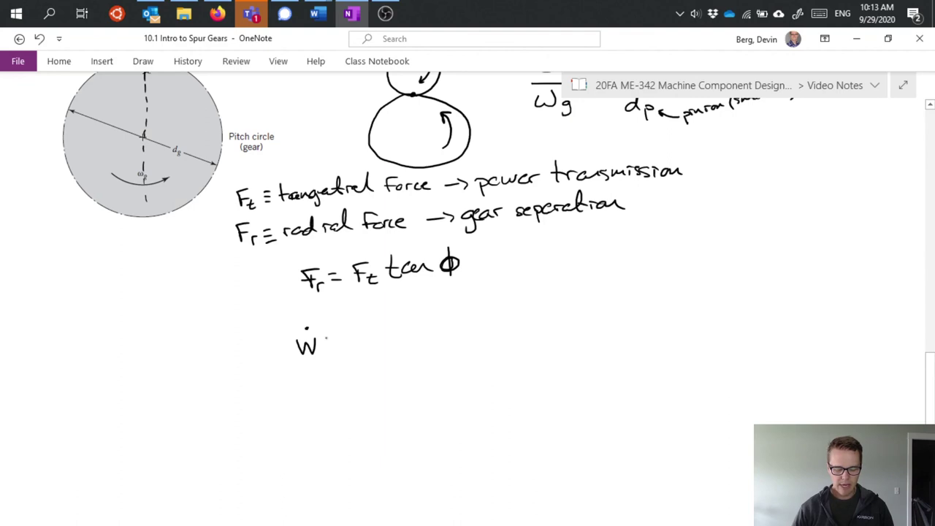
pyautogui.moveTo(328, 336); pyautogui.dragTo(337, 335)
pyautogui.moveTo(328, 342); pyautogui.dragTo(337, 341)
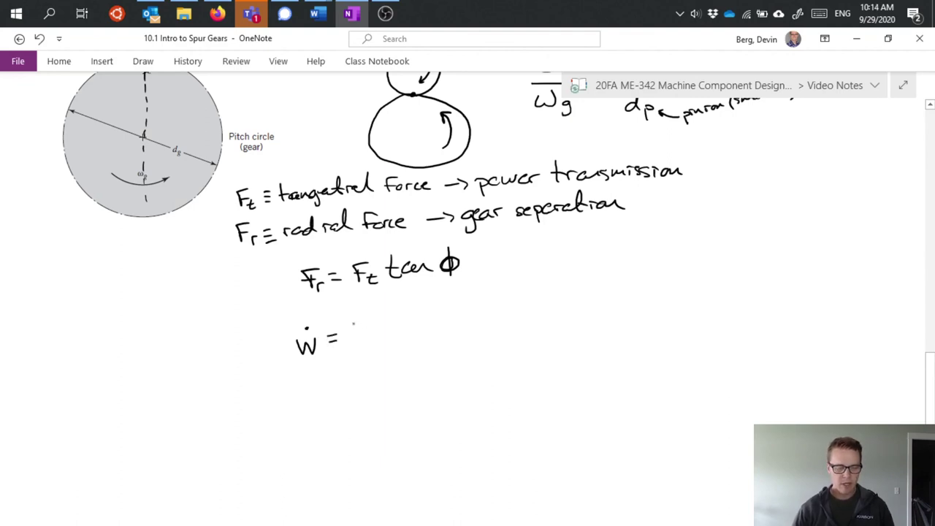
pyautogui.moveTo(353, 307)
pyautogui.mouseDown()
pyautogui.moveTo(353, 322)
pyautogui.moveTo(366, 306)
pyautogui.mouseUp()
pyautogui.moveTo(352, 317)
pyautogui.mouseDown()
pyautogui.moveTo(367, 325)
pyautogui.moveTo(395, 306)
pyautogui.mouseUp()
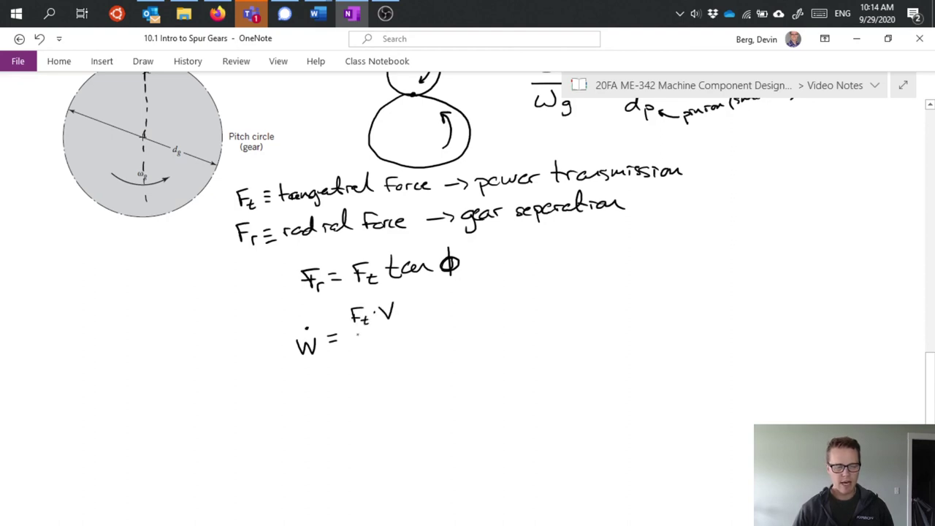
pyautogui.moveTo(350, 332); pyautogui.dragTo(409, 323)
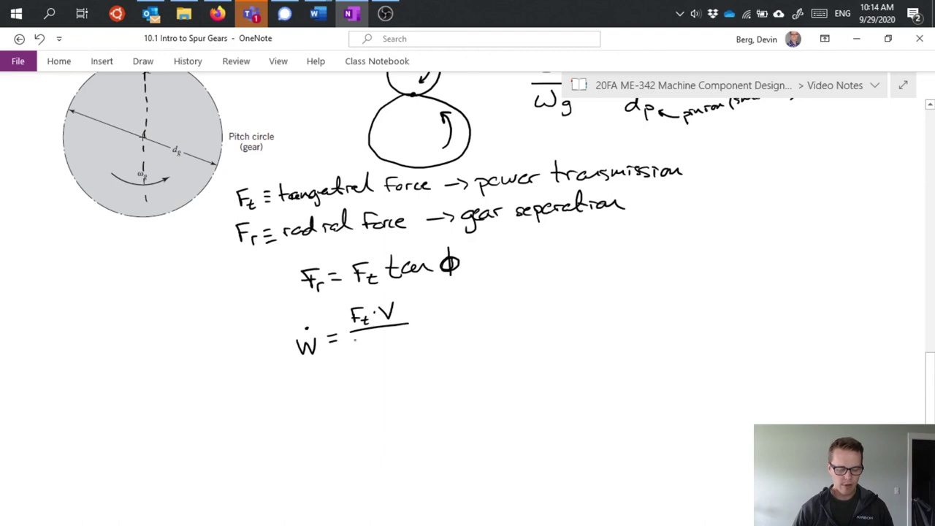
pyautogui.moveTo(354, 337); pyautogui.dragTo(355, 347)
pyautogui.moveTo(361, 337); pyautogui.dragTo(394, 336)
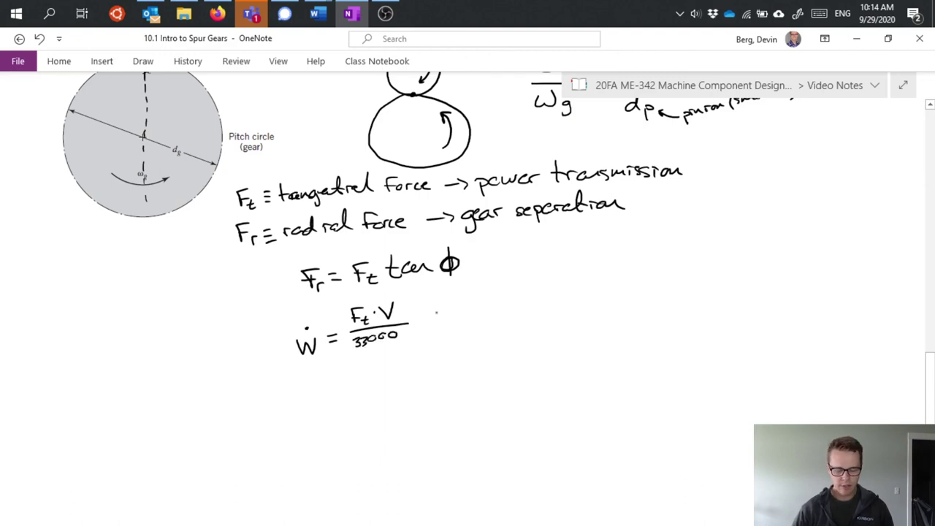
pyautogui.moveTo(444, 307)
pyautogui.mouseDown()
pyautogui.moveTo(434, 333)
pyautogui.moveTo(463, 320)
pyautogui.moveTo(472, 328)
pyautogui.moveTo(474, 312)
pyautogui.moveTo(482, 327)
pyautogui.mouseUp()
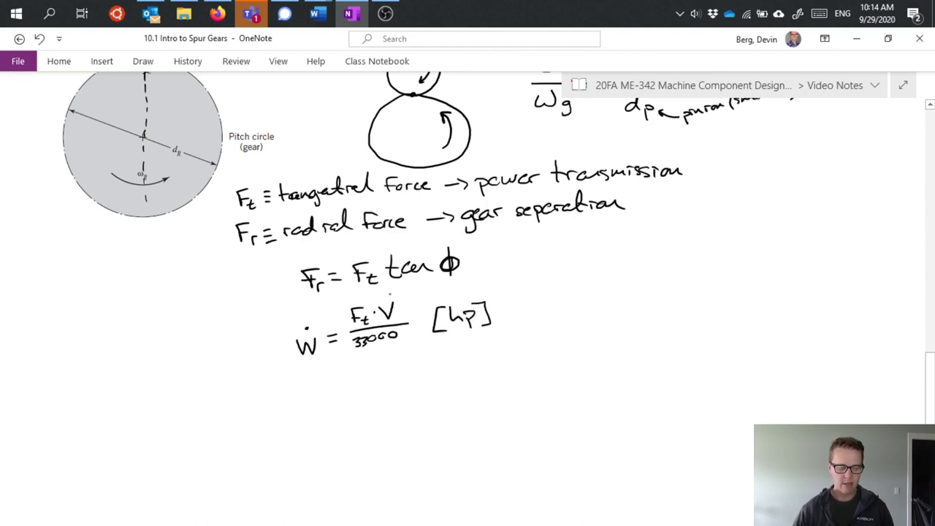
pyautogui.moveTo(401, 295)
pyautogui.mouseDown()
pyautogui.moveTo(523, 276)
pyautogui.moveTo(527, 264)
pyautogui.moveTo(548, 270)
pyautogui.mouseUp()
# Step: Finish 'pitch line velocity', then ink V = πdn/12 (in, rpm) and Ft [lb] below
pyautogui.moveTo(541, 266)
pyautogui.mouseDown()
pyautogui.moveTo(556, 263)
pyautogui.moveTo(547, 282)
pyautogui.mouseUp()
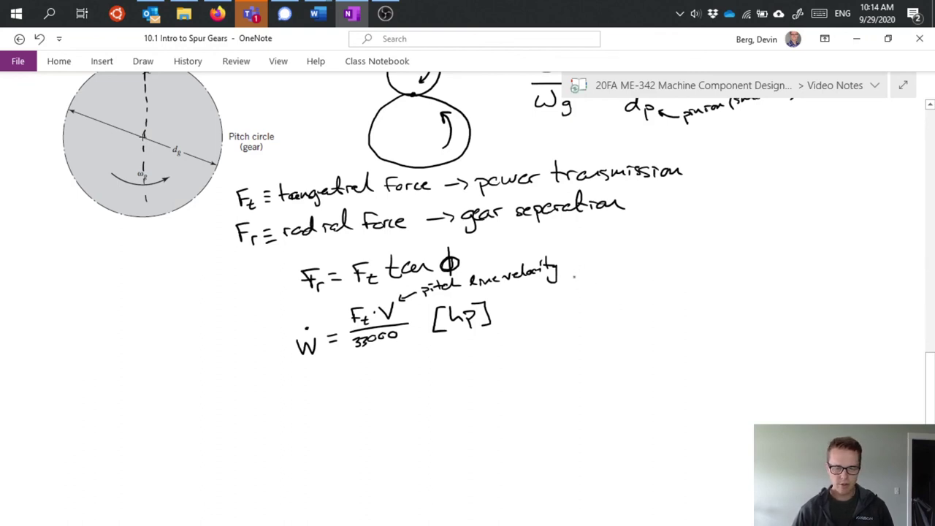
pyautogui.moveTo(574, 276)
pyautogui.mouseDown()
pyautogui.moveTo(581, 289)
pyautogui.moveTo(588, 275)
pyautogui.mouseUp()
pyautogui.moveTo(590, 278)
pyautogui.mouseDown()
pyautogui.moveTo(617, 263)
pyautogui.moveTo(609, 270)
pyautogui.moveTo(647, 260)
pyautogui.moveTo(645, 288)
pyautogui.mouseUp()
pyautogui.moveTo(653, 235)
pyautogui.mouseDown()
pyautogui.moveTo(637, 246)
pyautogui.moveTo(674, 230)
pyautogui.moveTo(661, 259)
pyautogui.moveTo(694, 235)
pyautogui.mouseUp()
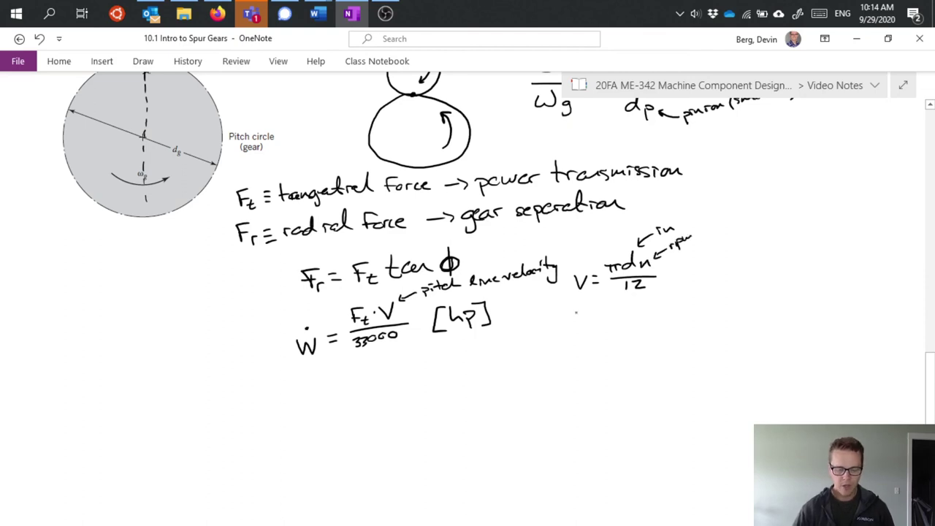
pyautogui.moveTo(574, 308)
pyautogui.mouseDown()
pyautogui.moveTo(574, 319)
pyautogui.moveTo(582, 307)
pyautogui.mouseUp()
pyautogui.moveTo(573, 313)
pyautogui.mouseDown()
pyautogui.moveTo(608, 303)
pyautogui.moveTo(612, 316)
pyautogui.moveTo(639, 319)
pyautogui.mouseUp()
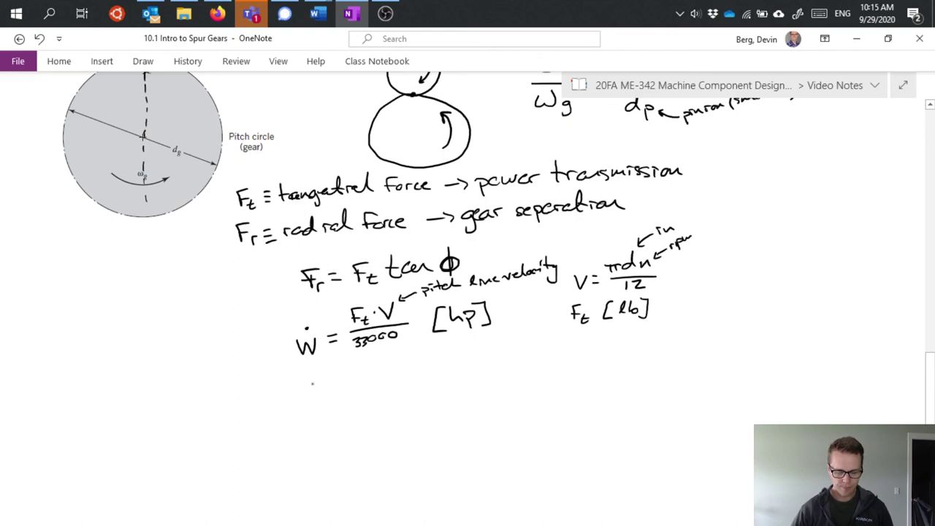
# Step: Handwrite the watt form Ẇ = Ft·V [W] under the horsepower formula
pyautogui.moveTo(305, 393)
pyautogui.mouseDown()
pyautogui.moveTo(322, 403)
pyautogui.moveTo(327, 387)
pyautogui.moveTo(357, 389)
pyautogui.moveTo(370, 371)
pyautogui.mouseUp()
pyautogui.click(319, 382)
pyautogui.moveTo(358, 380); pyautogui.dragTo(377, 387)
pyautogui.moveTo(368, 383); pyautogui.dragTo(392, 365)
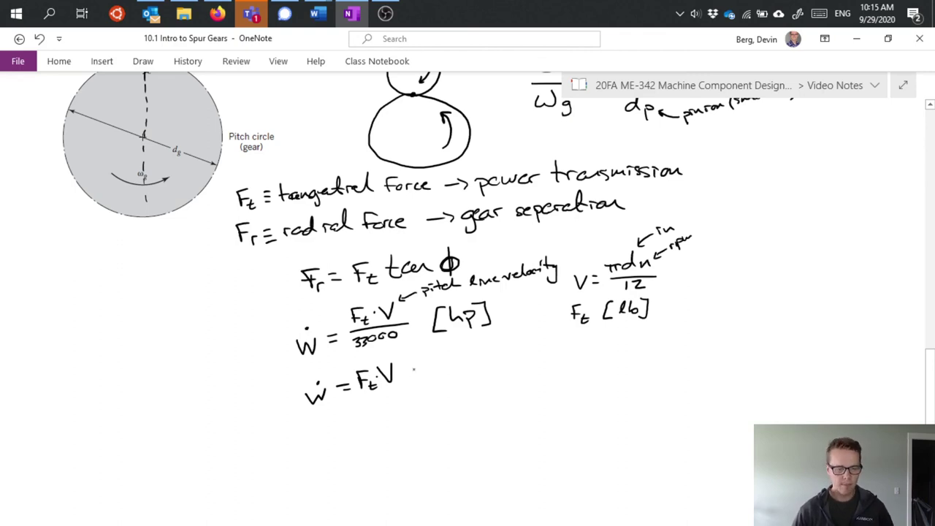
pyautogui.moveTo(424, 362)
pyautogui.mouseDown()
pyautogui.moveTo(412, 363)
pyautogui.moveTo(427, 382)
pyautogui.moveTo(451, 358)
pyautogui.moveTo(449, 379)
pyautogui.mouseUp()
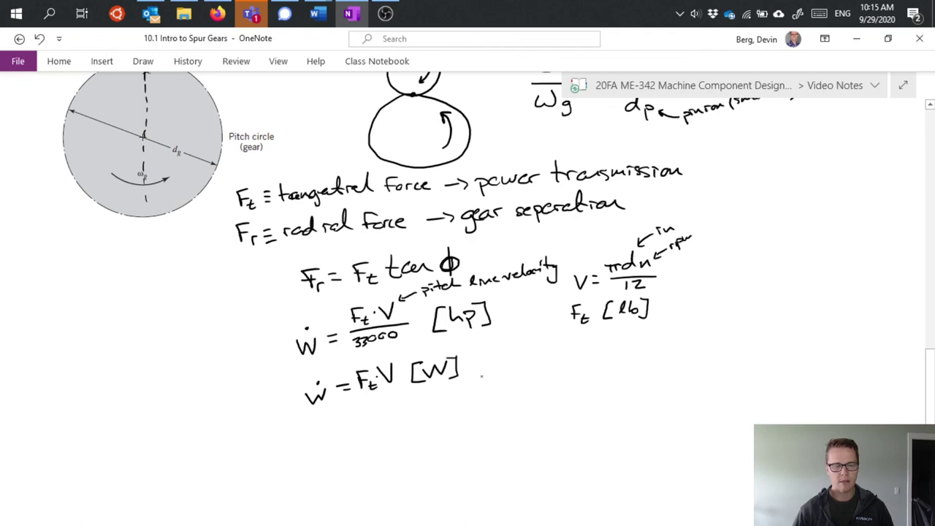